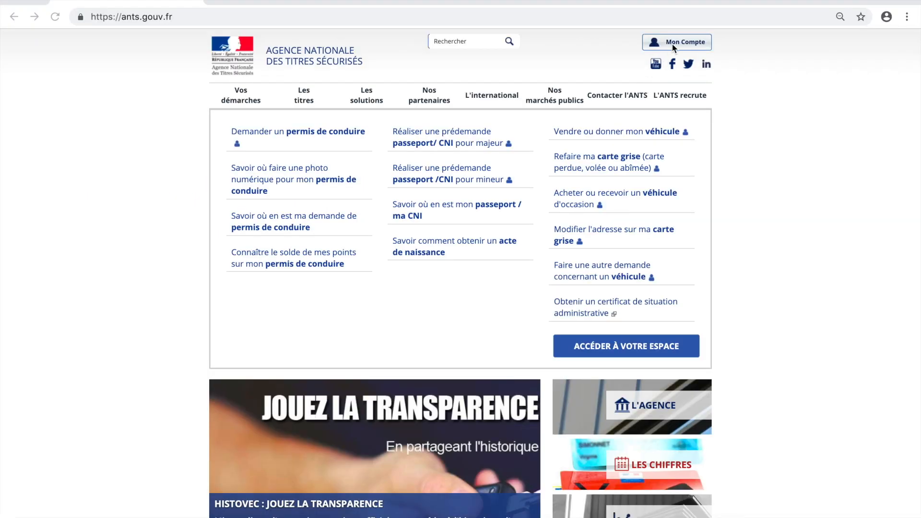
Open the Mon Compte personal account page from the ANTS homepage.
click(678, 44)
Log in with the ANTS identifier and account password.
click(677, 46)
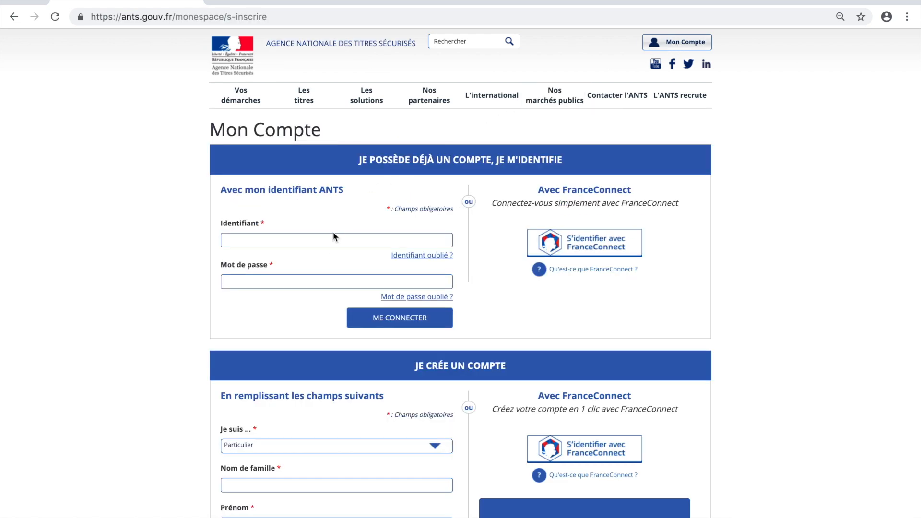
click(321, 240)
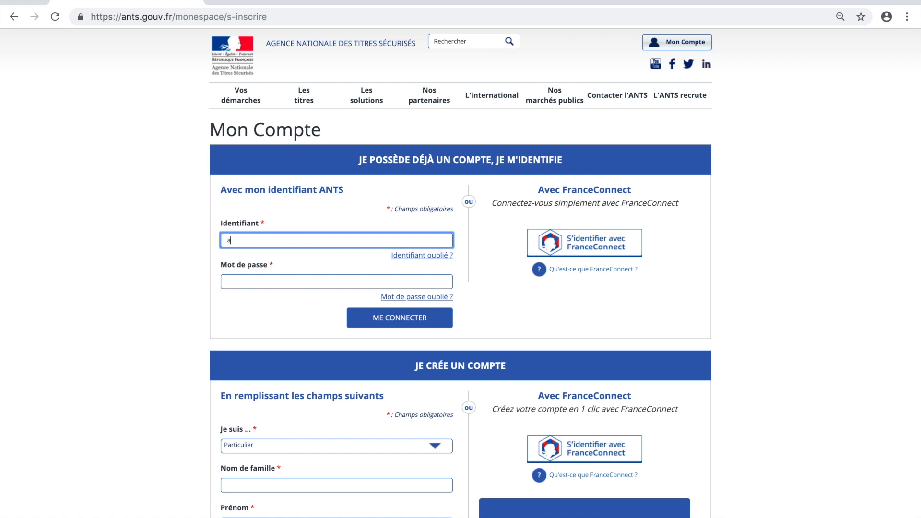
click(252, 279)
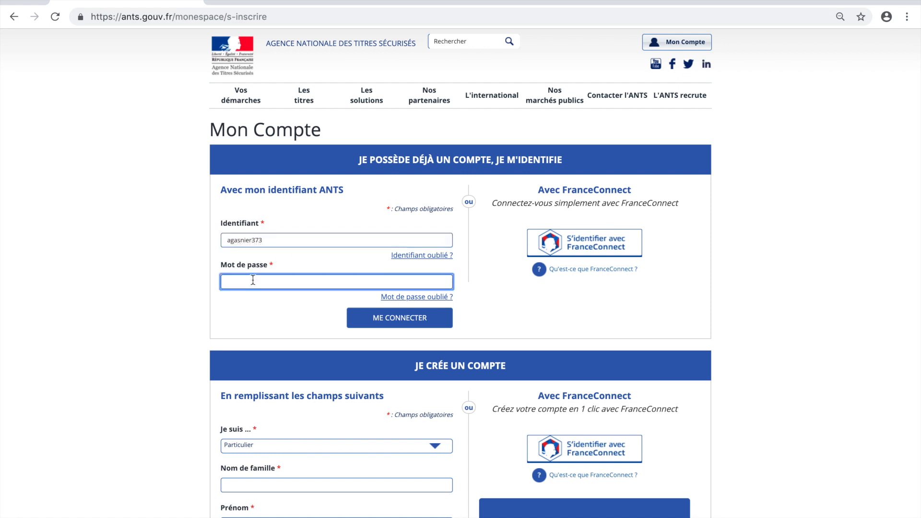
text(••••••••••••••)
click(403, 324)
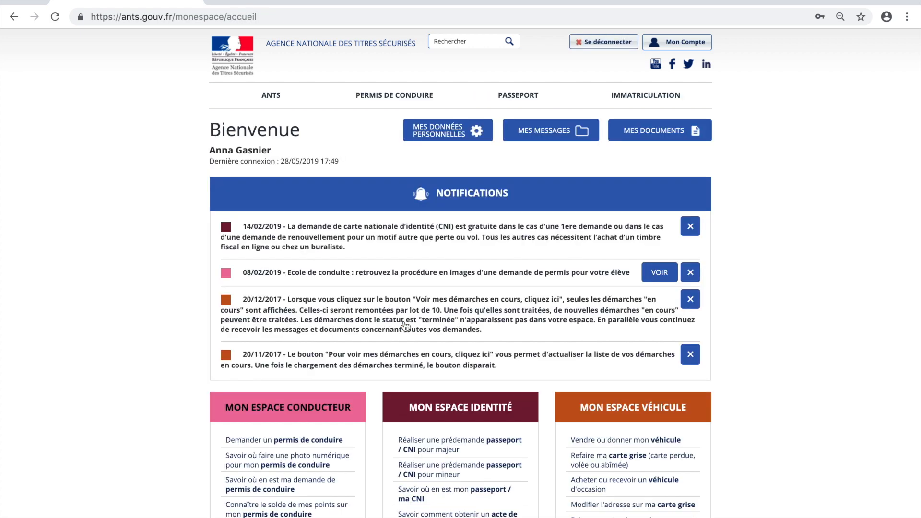
Open Mon Espace Conducteur and start a new driving-licence request.
scroll(405, 326, down, 3)
click(287, 403)
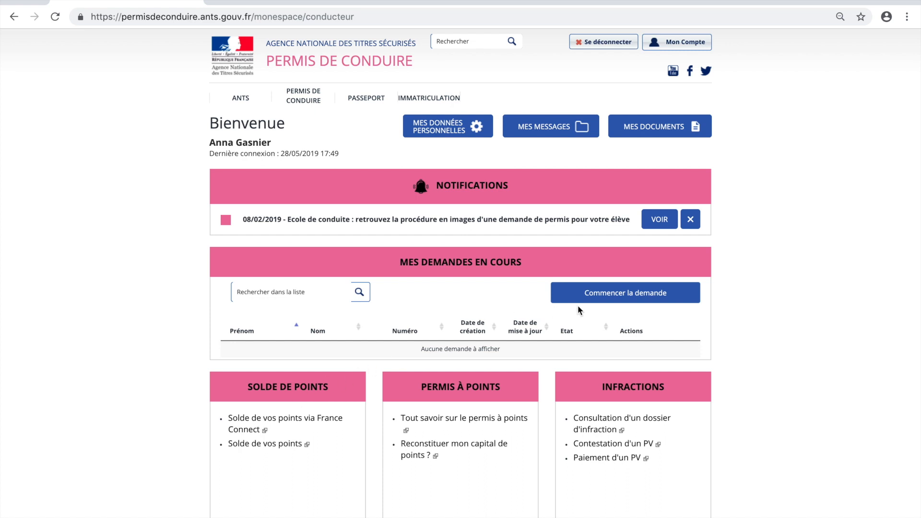
click(626, 298)
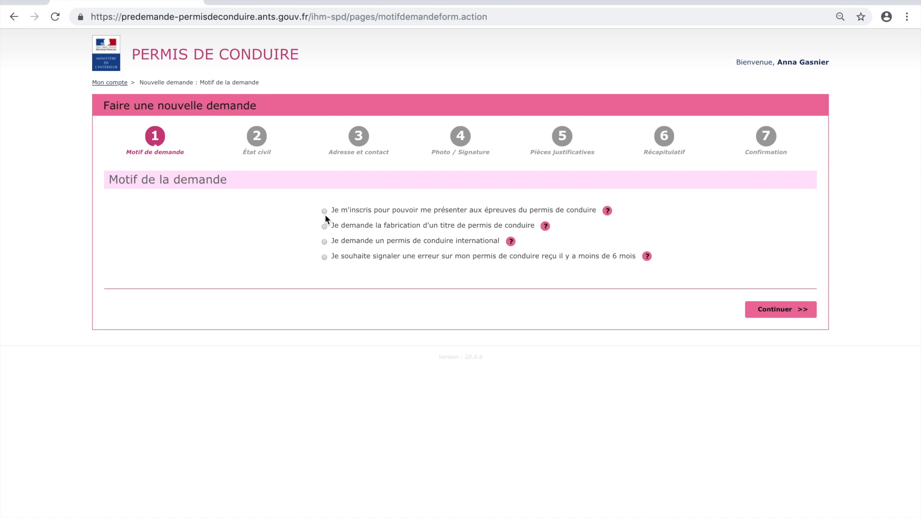
Choose exam enrolment for category B as an EXTENSION of an existing licence.
click(790, 314)
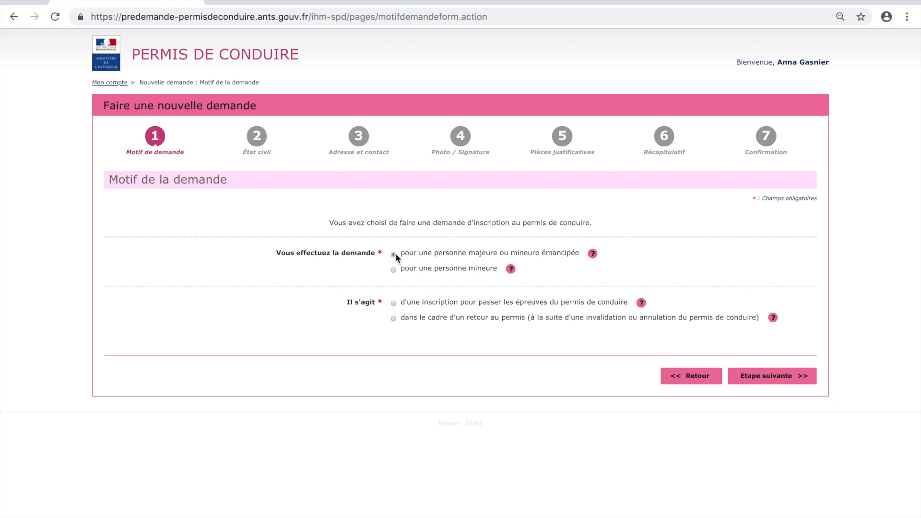
click(392, 303)
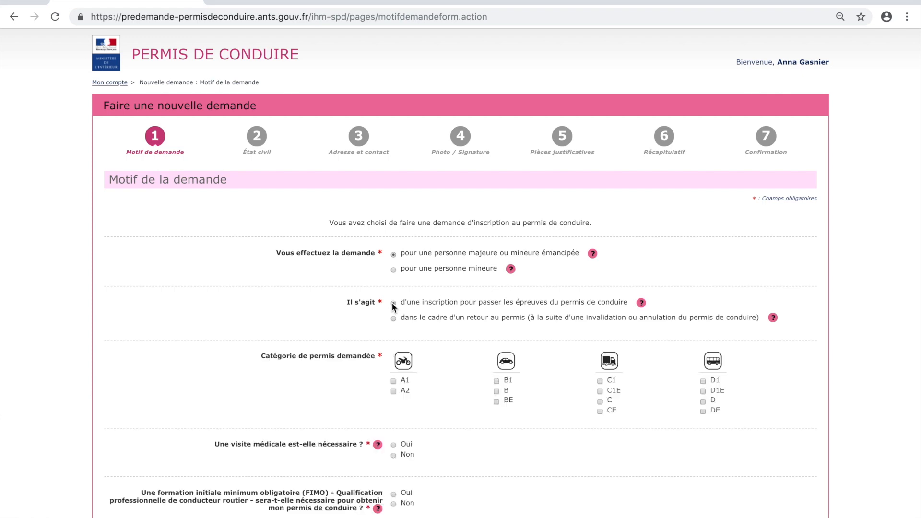
click(496, 391)
scroll(496, 389, down, 6)
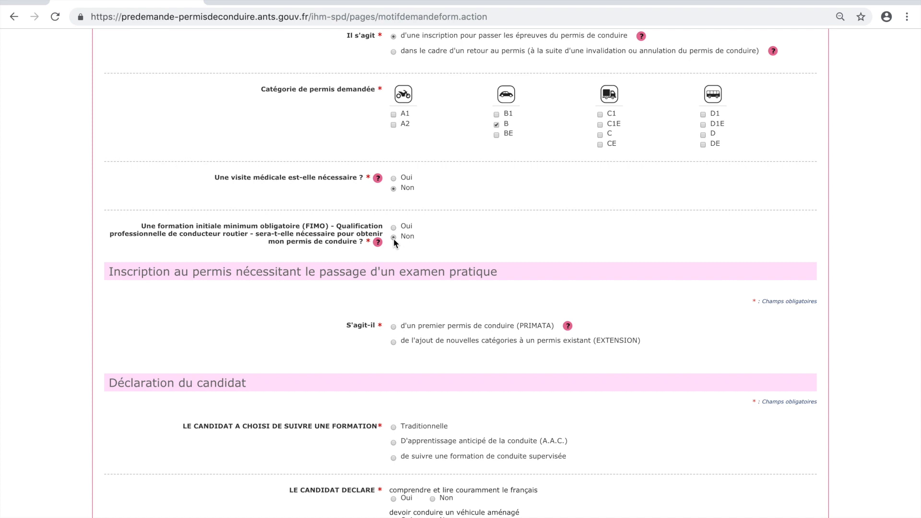
click(393, 341)
Enter the existing licence number, with category A1 obtained 16/05/2017 by exam.
click(401, 375)
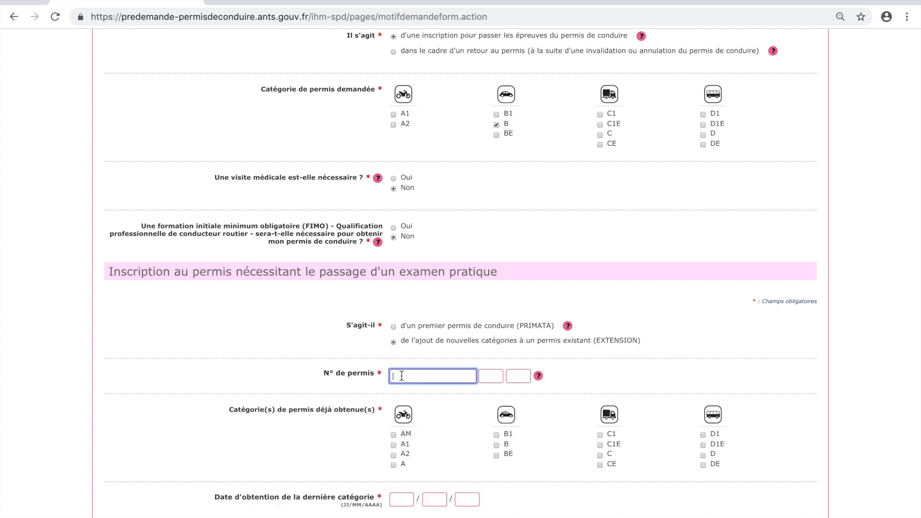
scroll(382, 373, down, 4)
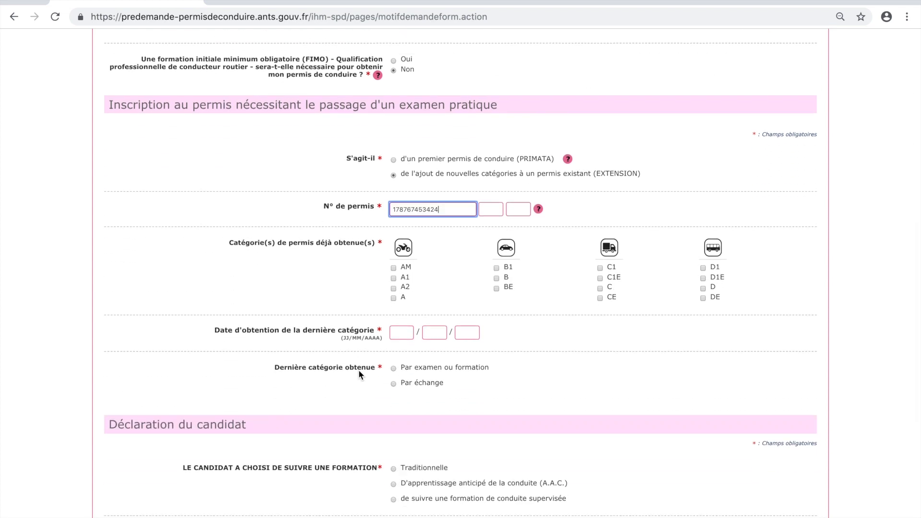
click(392, 278)
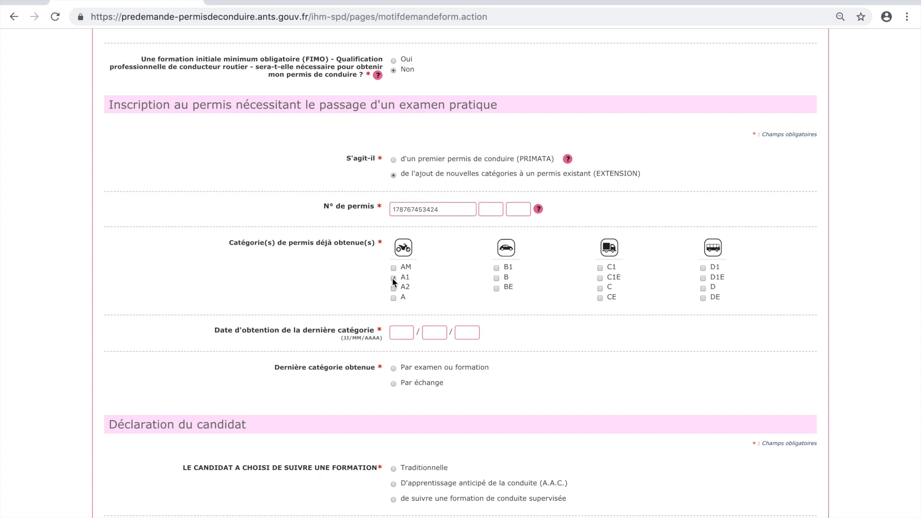
click(401, 333)
click(401, 332)
text(16 / 05 / 2017)
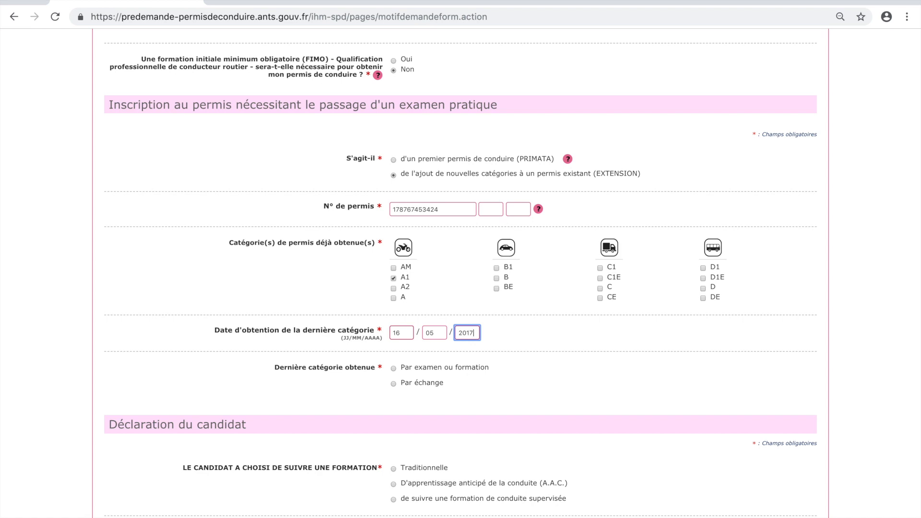
click(393, 368)
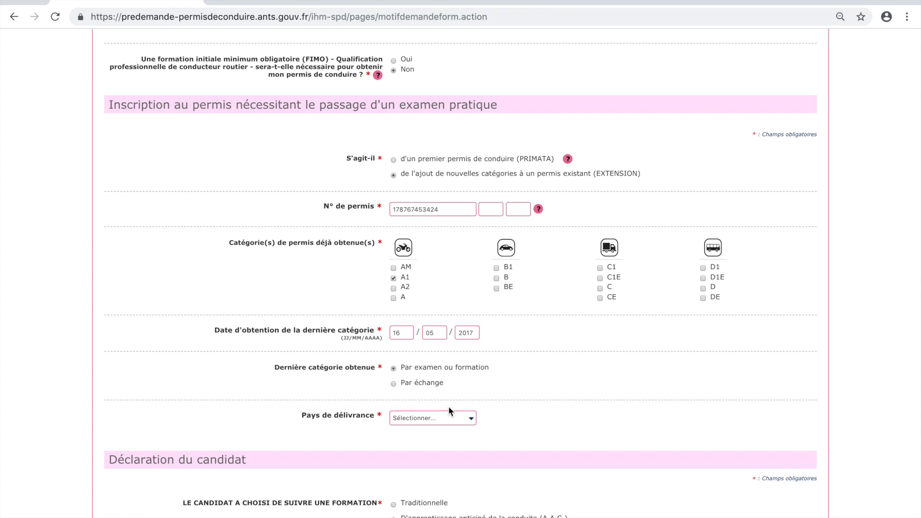
Set the licence's issuer to FRANCE, 92 - HAUTS-DE-SEINE, Nanterre prefecture.
click(468, 418)
click(458, 432)
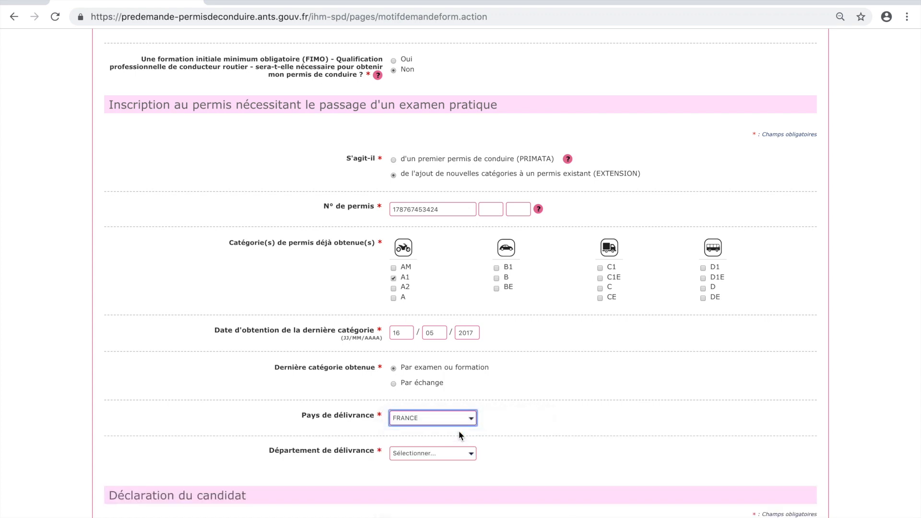
click(466, 453)
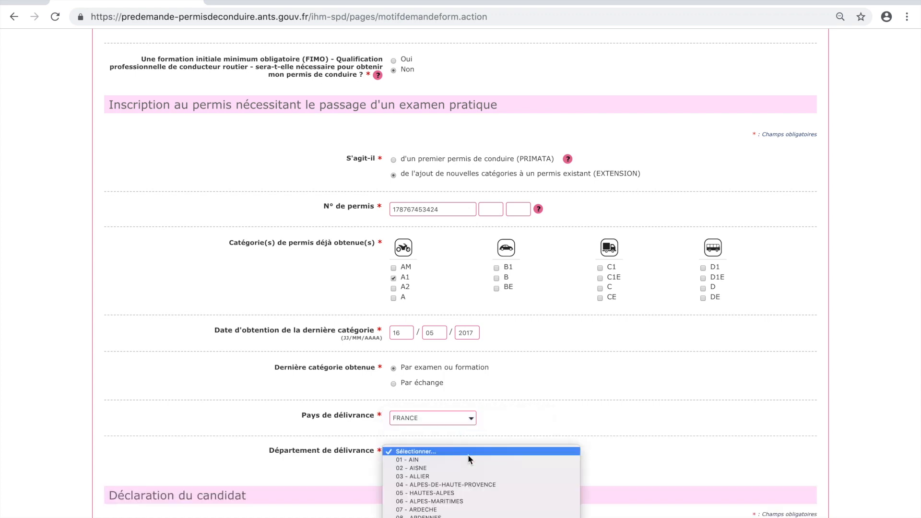
scroll(468, 454, down, 15)
scroll(468, 454, down, 8)
click(468, 453)
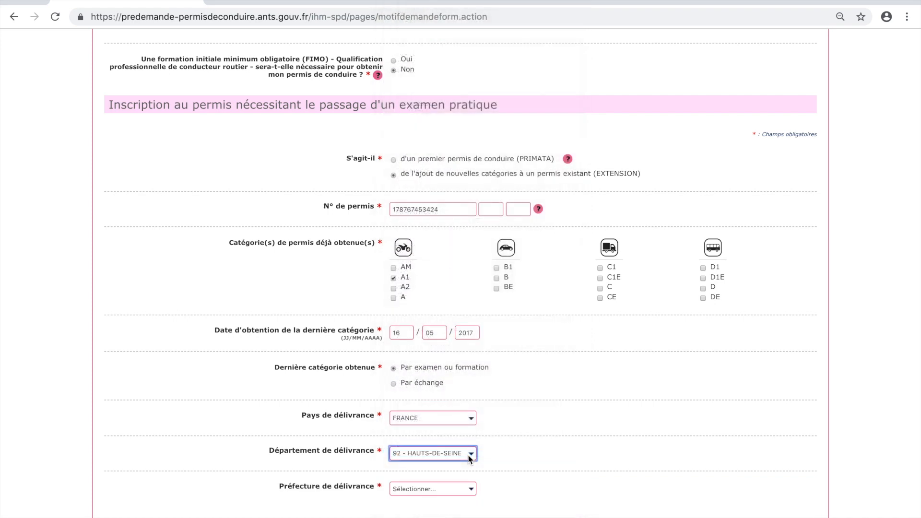
click(448, 489)
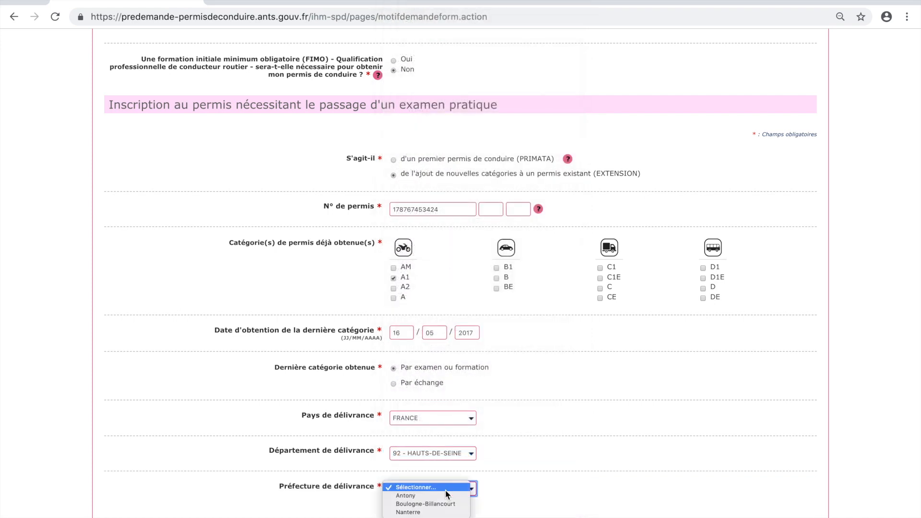
click(443, 512)
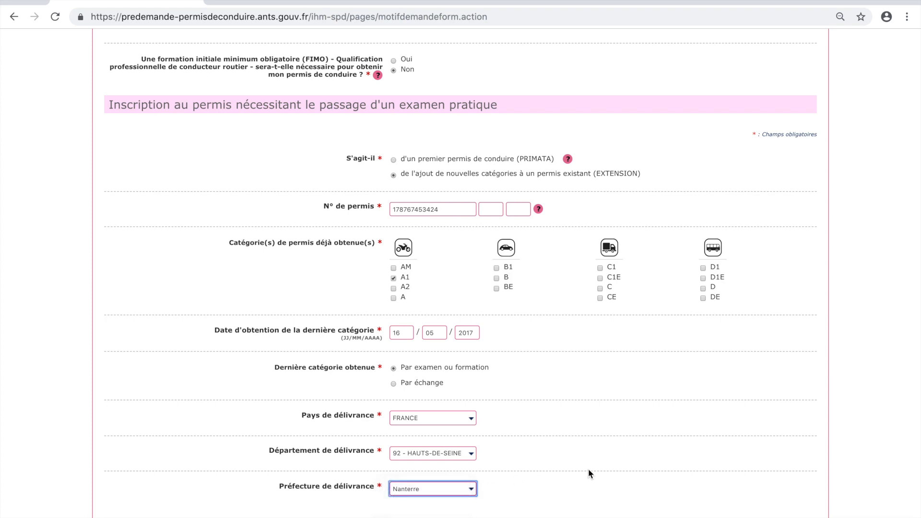
scroll(588, 468, down, 7)
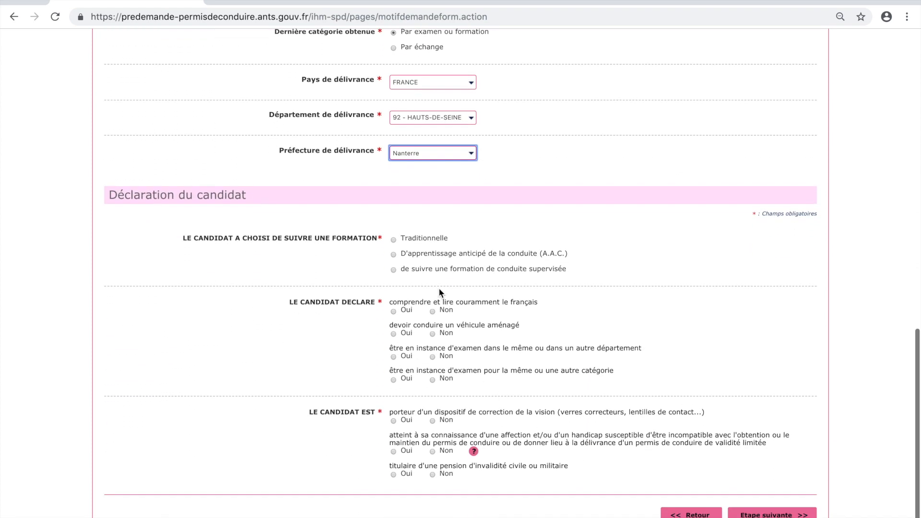
Declare traditional training, French understood, no vision correction, then validate the request reason.
click(394, 238)
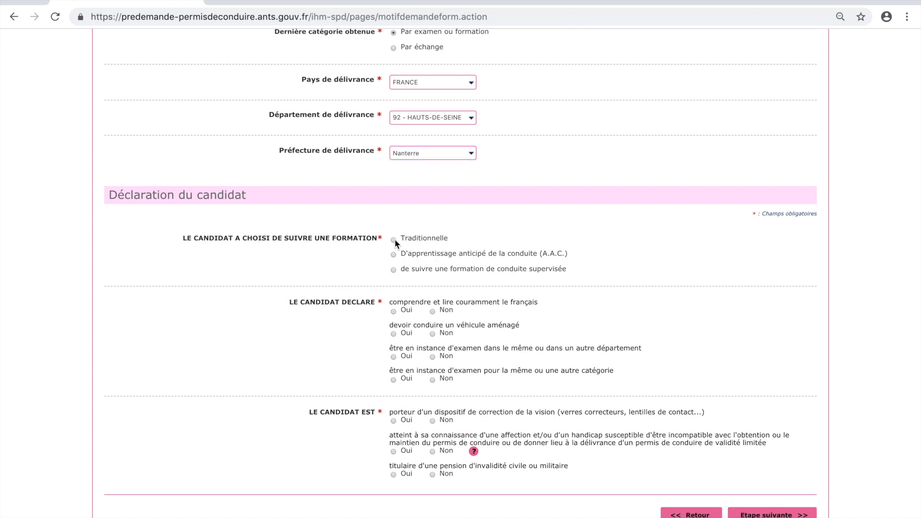
click(393, 312)
click(432, 420)
click(773, 513)
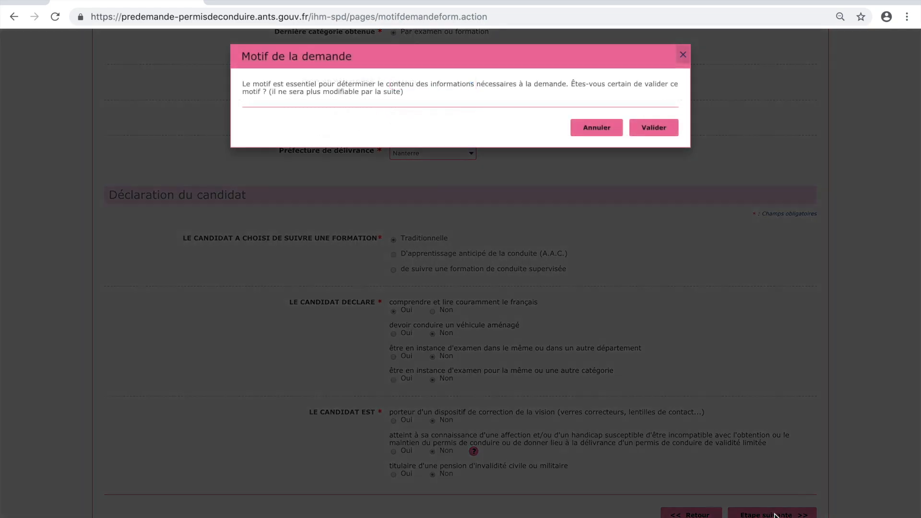
click(668, 132)
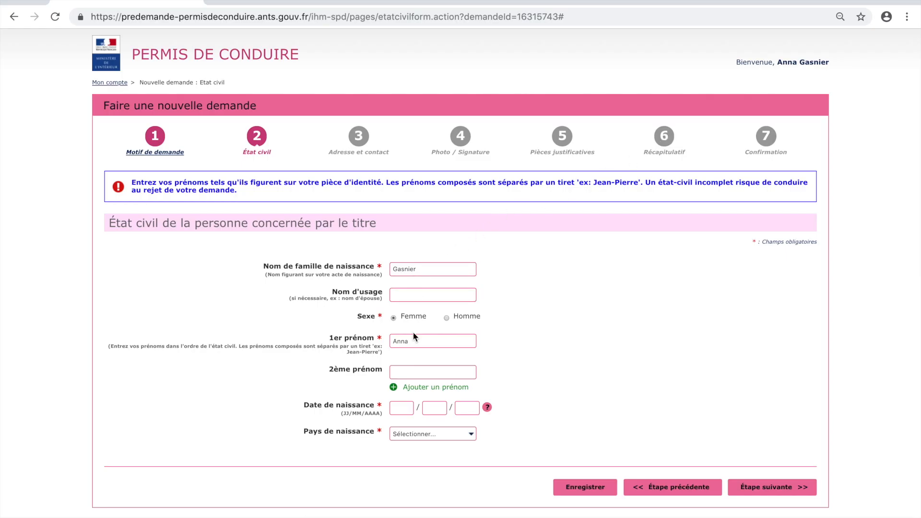
Enter the date of birth and set France as the birth country.
click(401, 407)
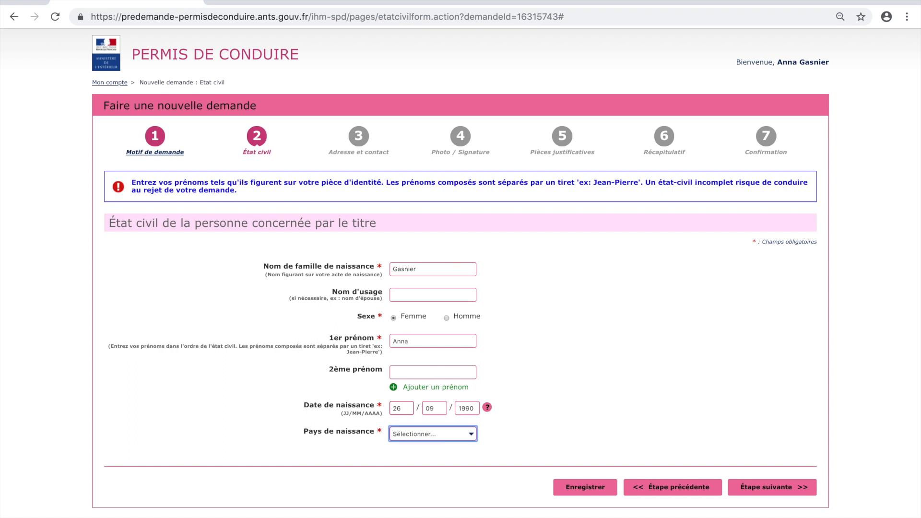
click(424, 433)
click(422, 446)
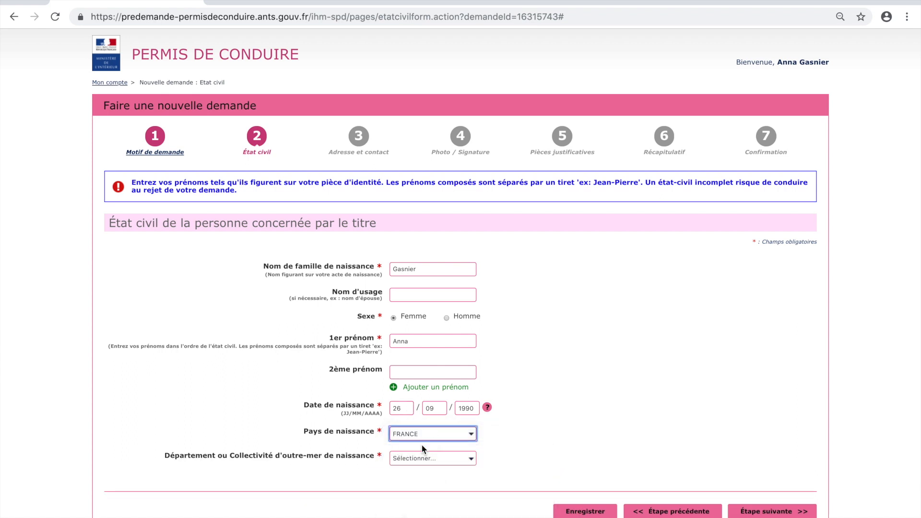
Set birth department 92 - HAUTS-DE-SEINE and commune Levallois-Perret, then advance to the address step.
click(424, 460)
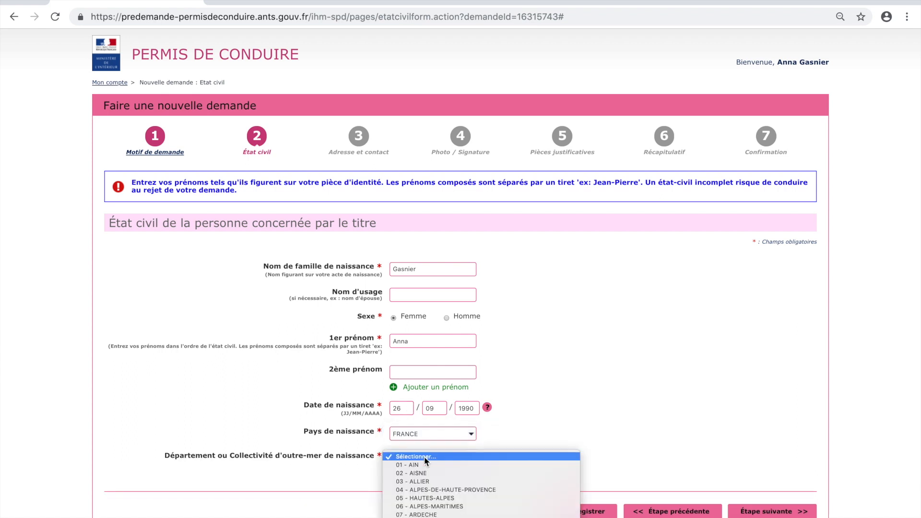
scroll(427, 487, down, 15)
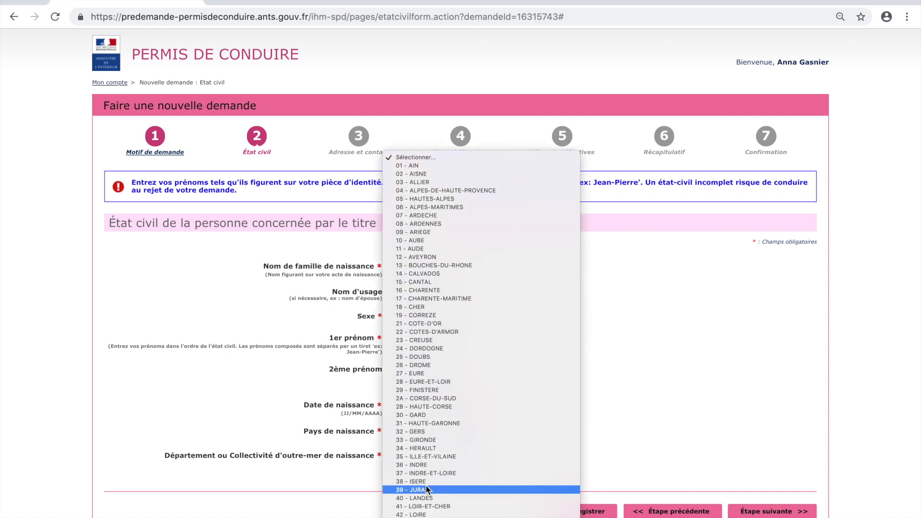
scroll(427, 487, down, 8)
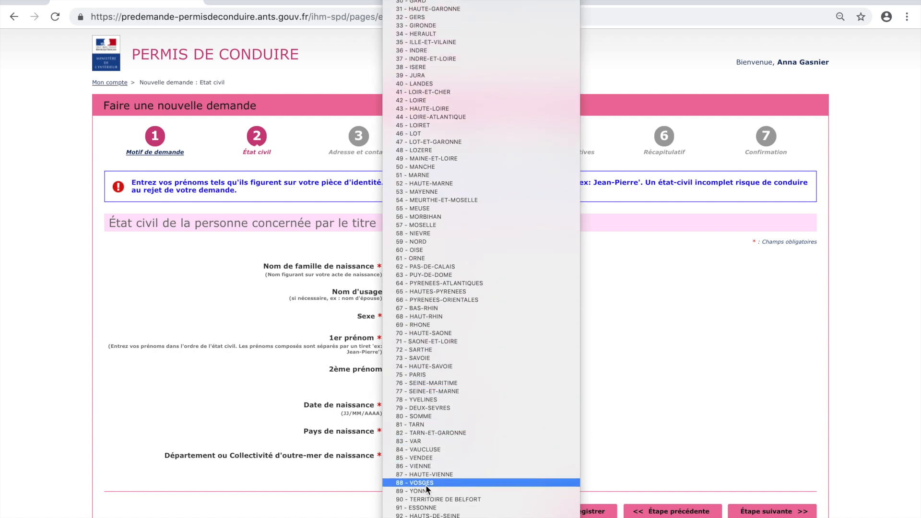
scroll(426, 487, down, 2)
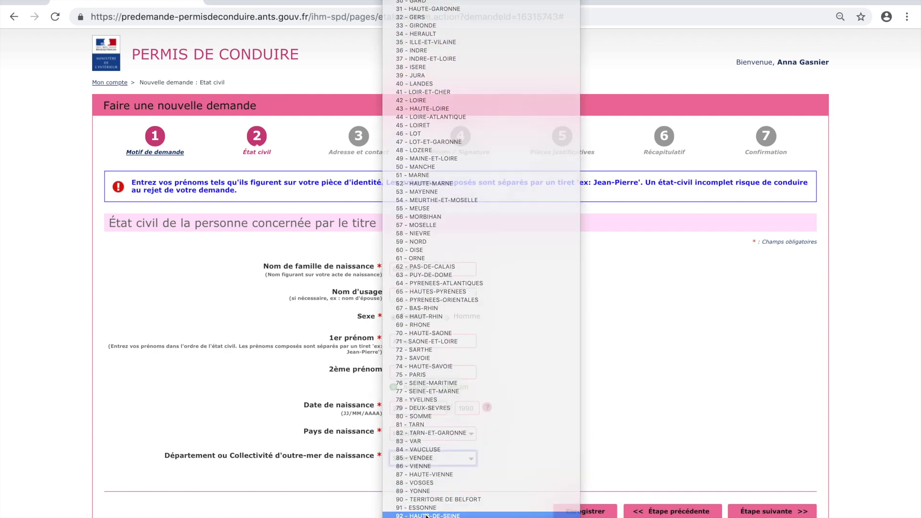
click(426, 488)
click(421, 483)
text(Levallois)
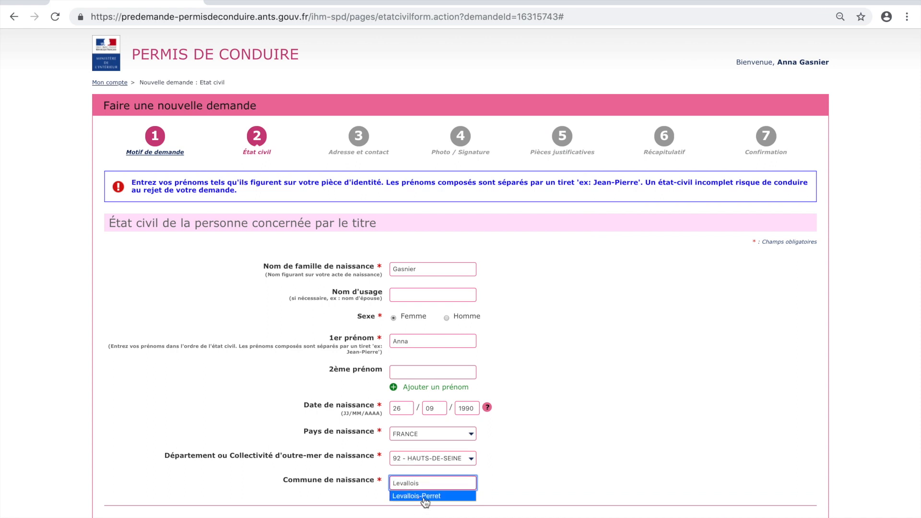
click(422, 497)
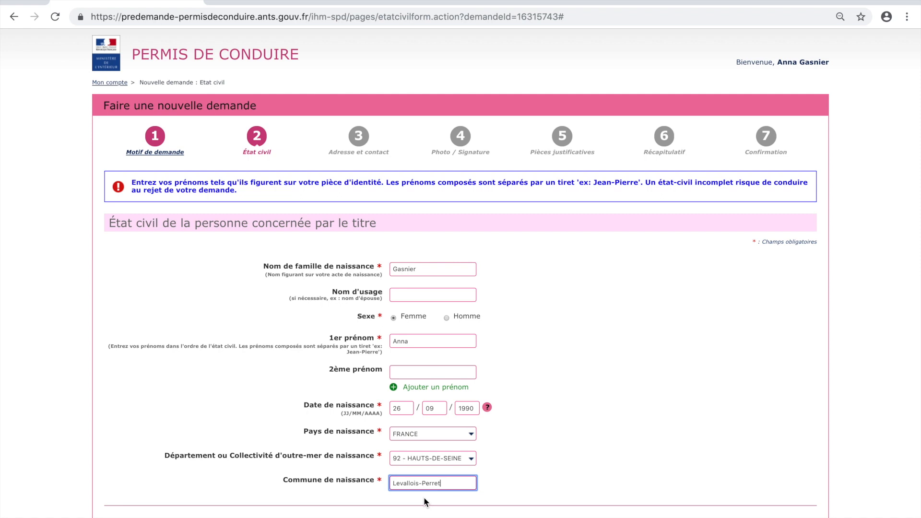
click(668, 514)
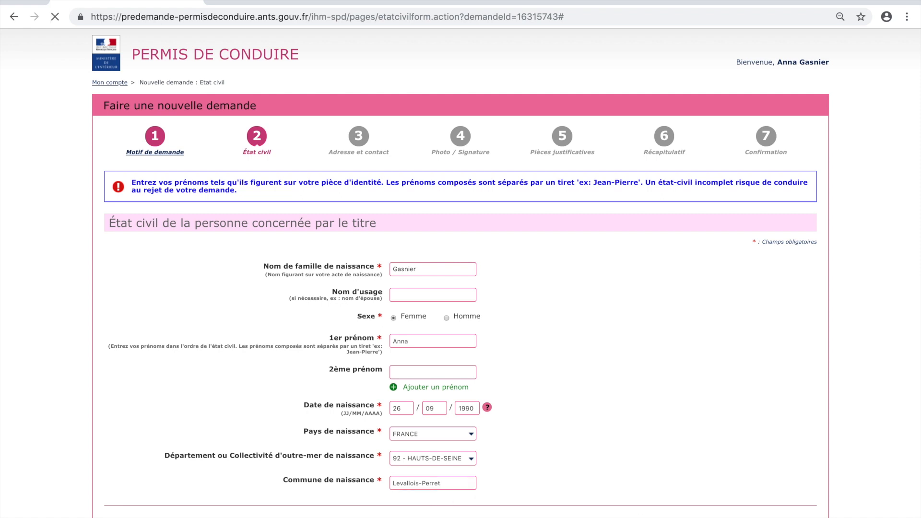
click(407, 226)
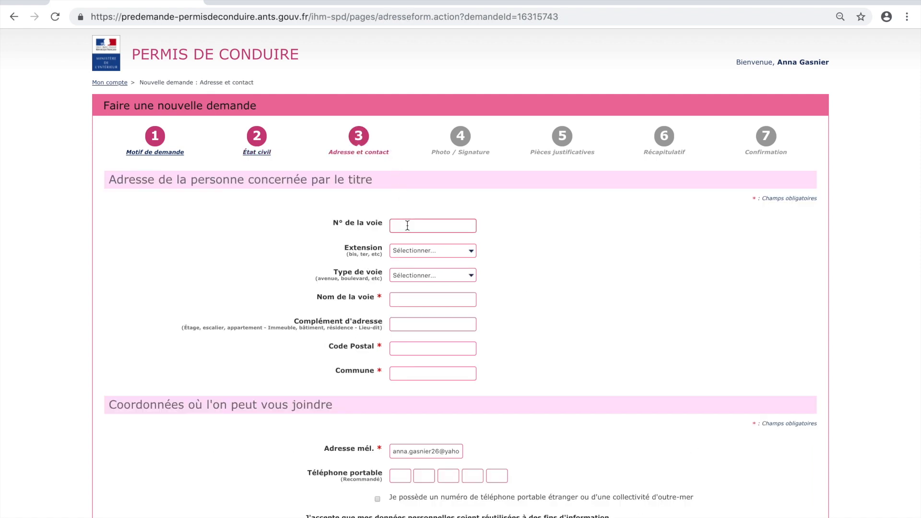
Fill in the home address with street type Rue, postal code and town of residence.
click(407, 250)
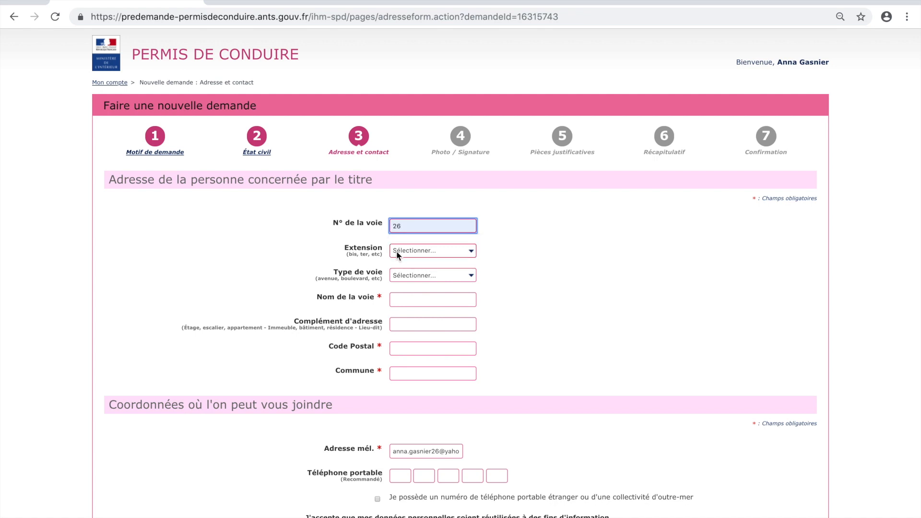
click(416, 277)
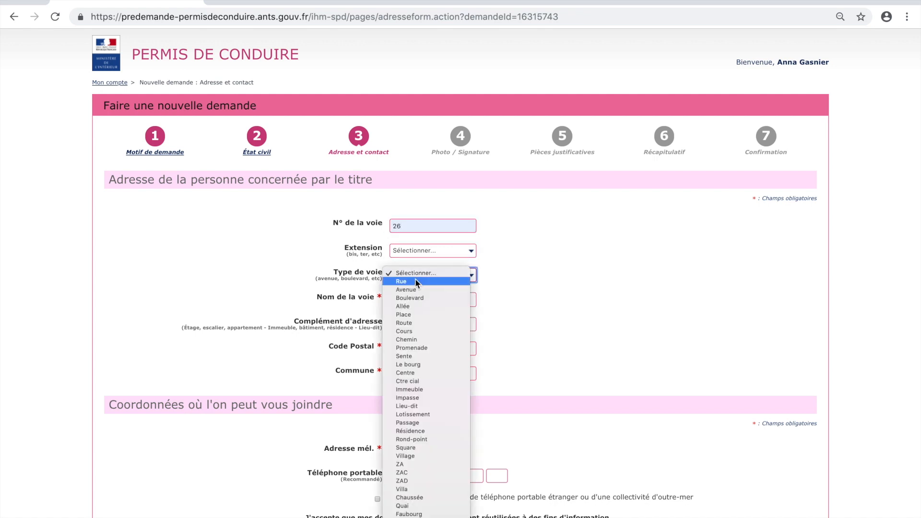
click(415, 281)
click(409, 300)
click(409, 323)
click(408, 325)
click(407, 348)
click(408, 372)
click(408, 372)
text(clichy)
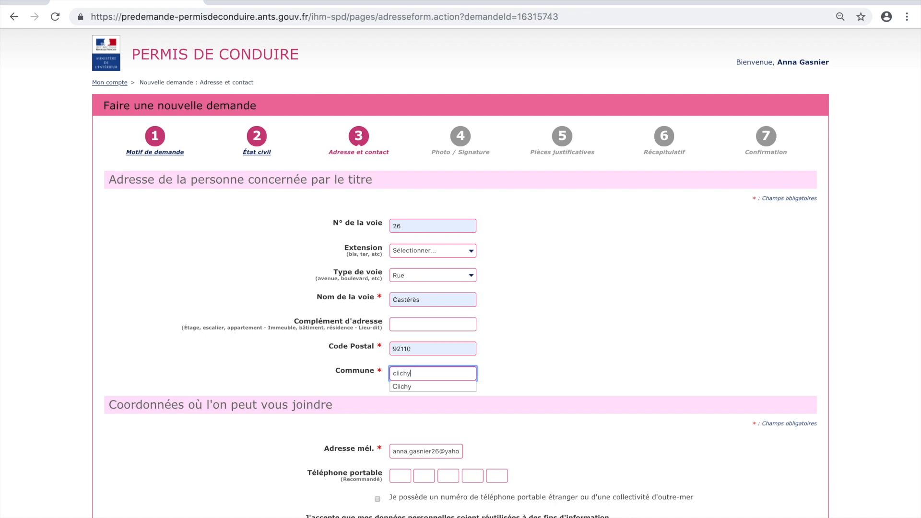
click(409, 386)
Enter the mobile phone number, refuse reuse of personal data, and continue.
scroll(718, 420, down, 3)
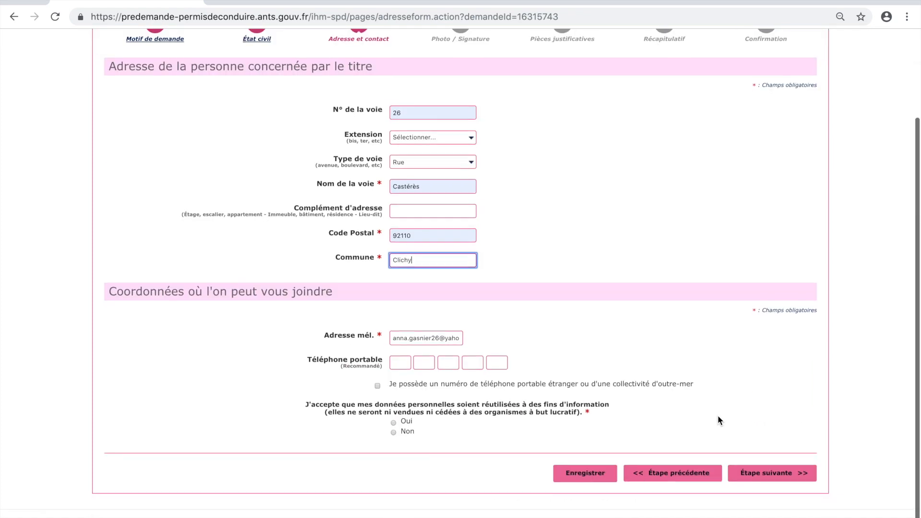
click(394, 368)
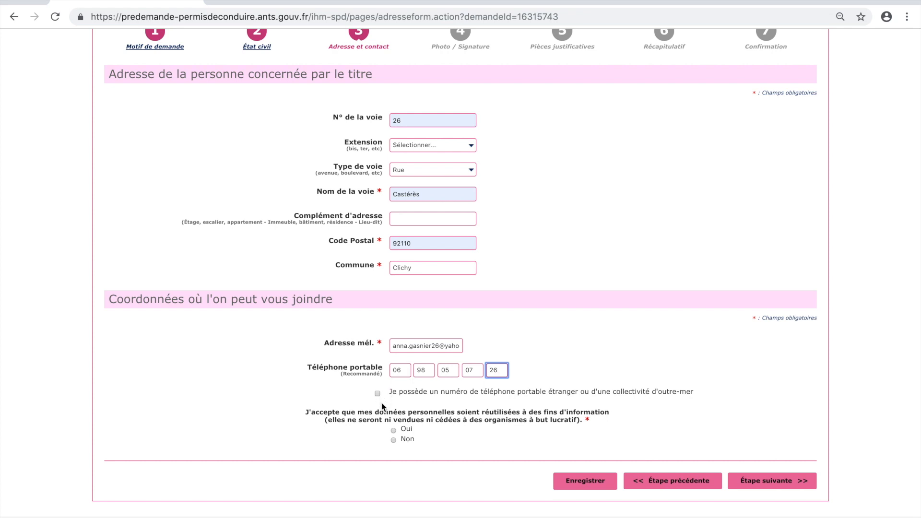
click(393, 440)
click(782, 484)
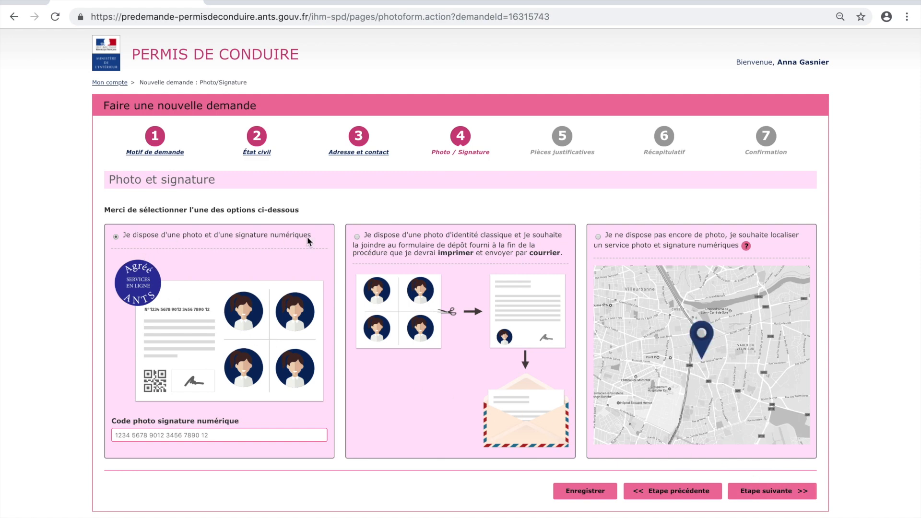
Choose the classic identity photo sent by post and continue to supporting documents.
click(295, 431)
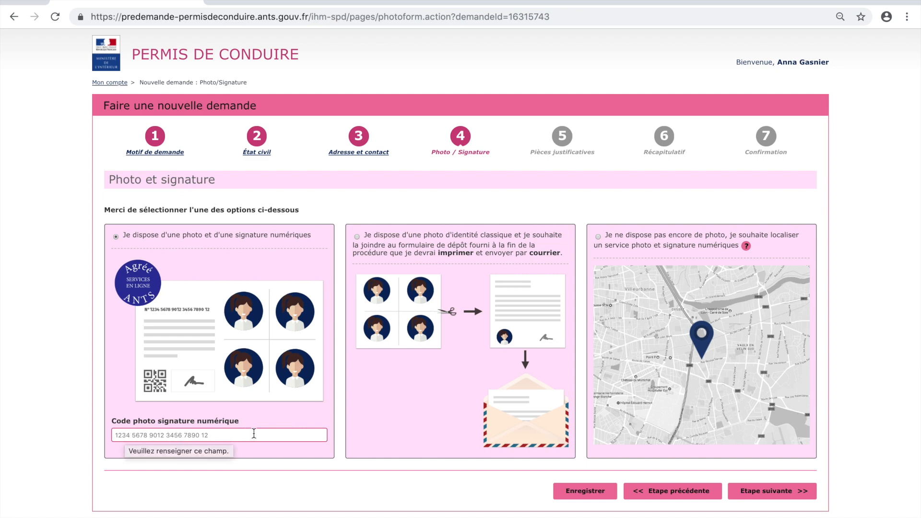
click(358, 238)
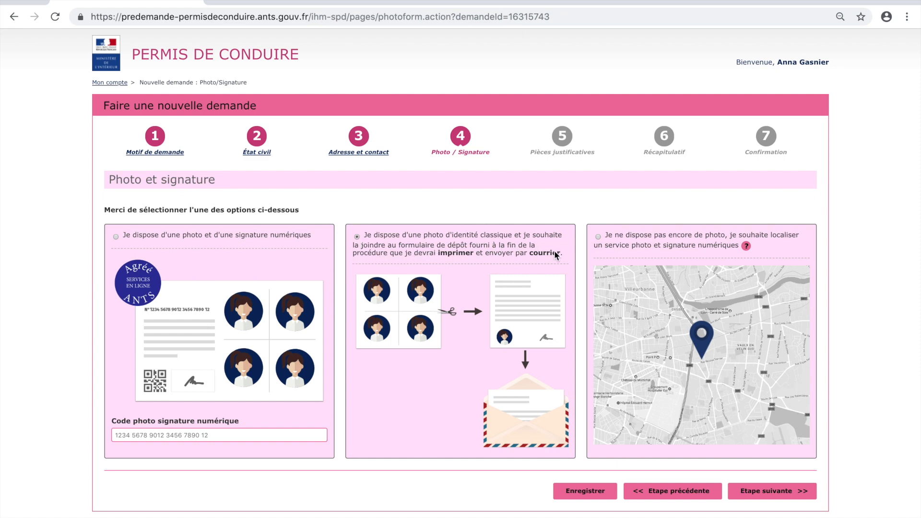
click(771, 492)
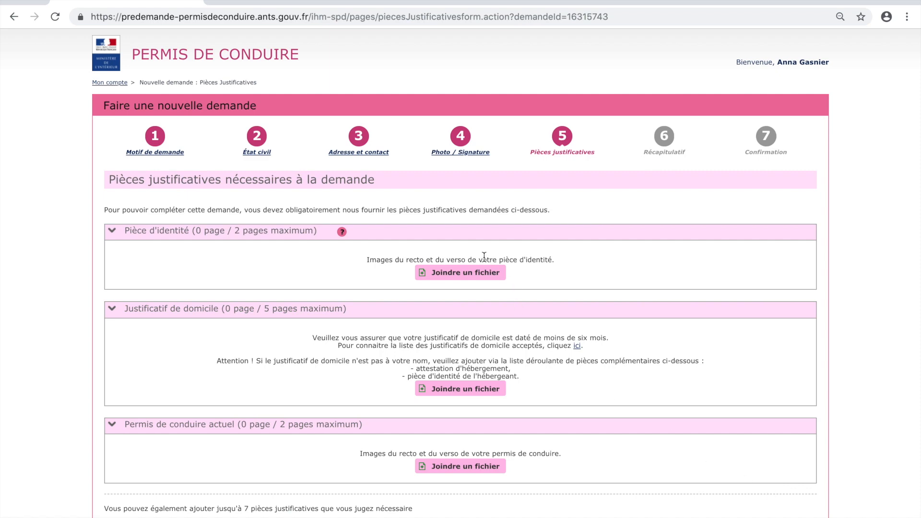
Upload Pièce d'identité recto and verso, plus the Justificatif de domicile file.
click(484, 274)
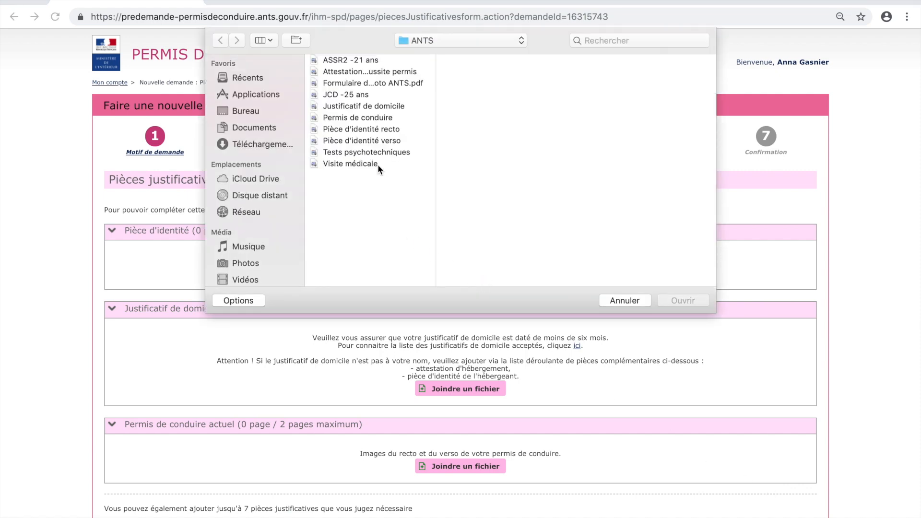
double_click(375, 128)
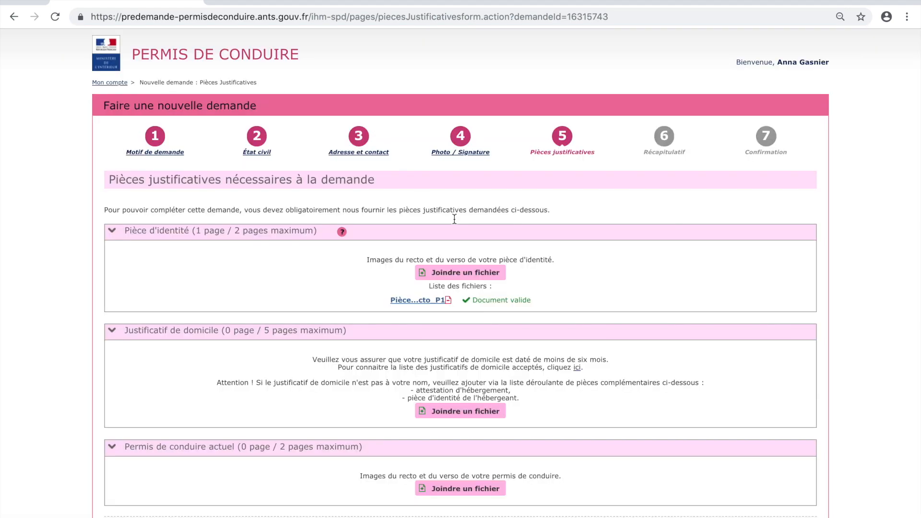
click(483, 273)
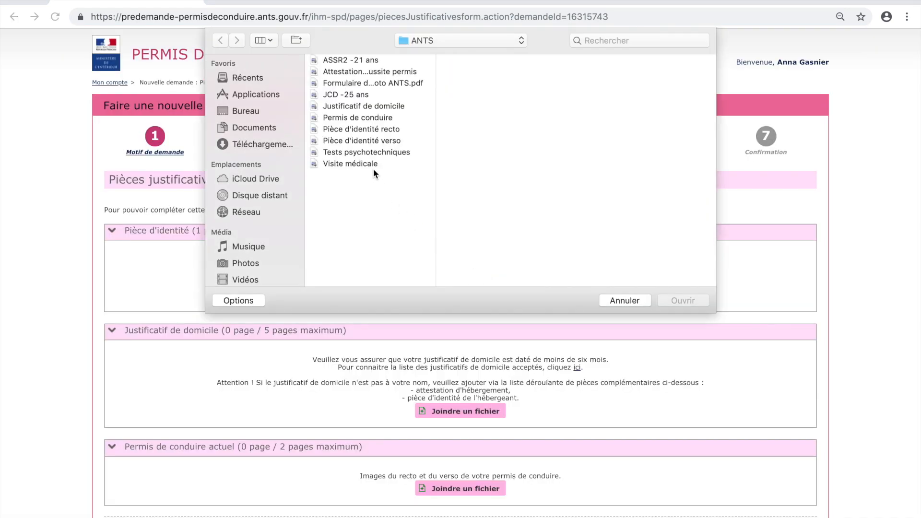
double_click(363, 140)
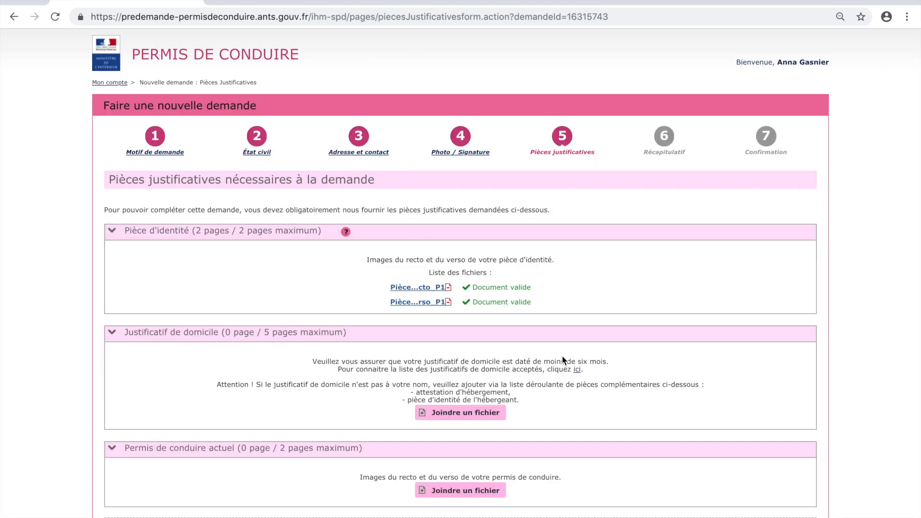
click(454, 413)
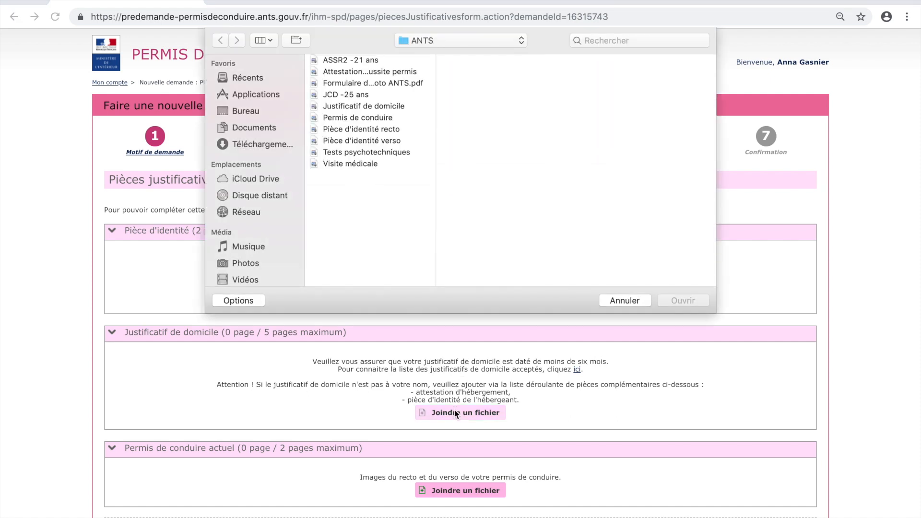
double_click(389, 106)
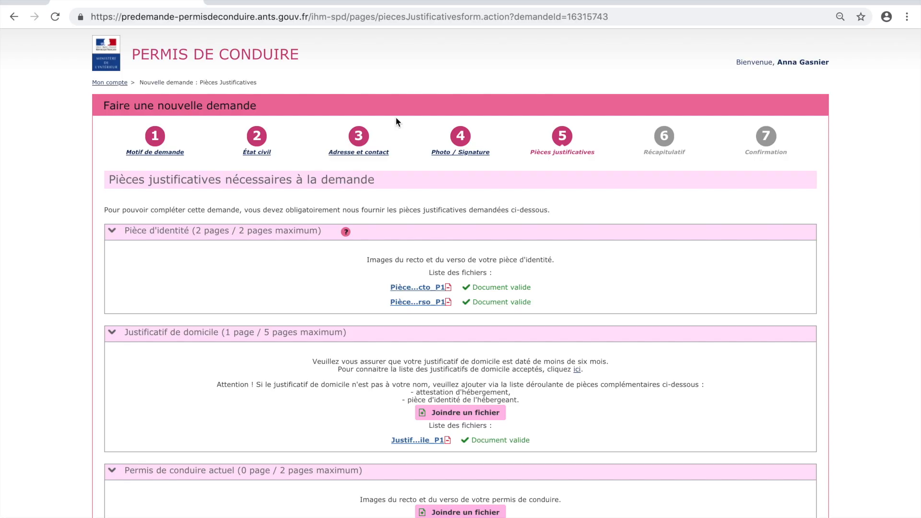
Upload both driving licence page files under Permis de conduire actuel and continue to step 6.
scroll(595, 387, down, 5)
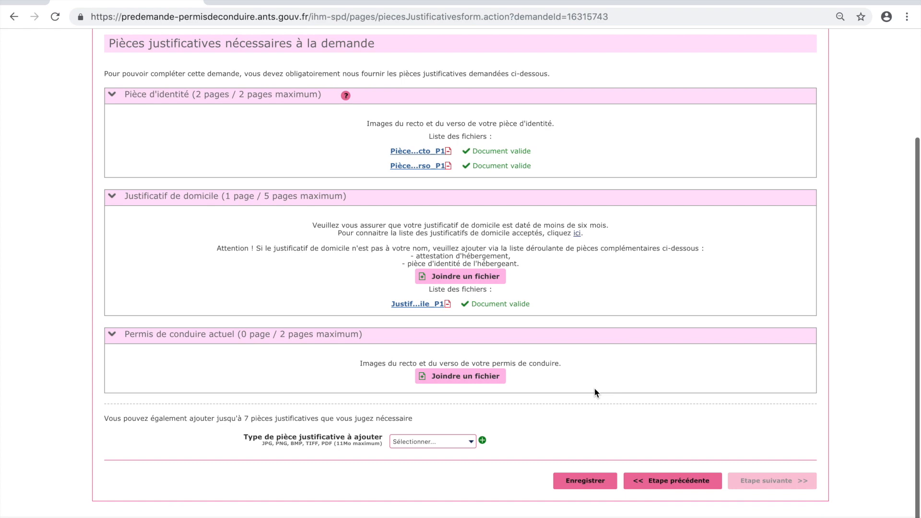
click(467, 380)
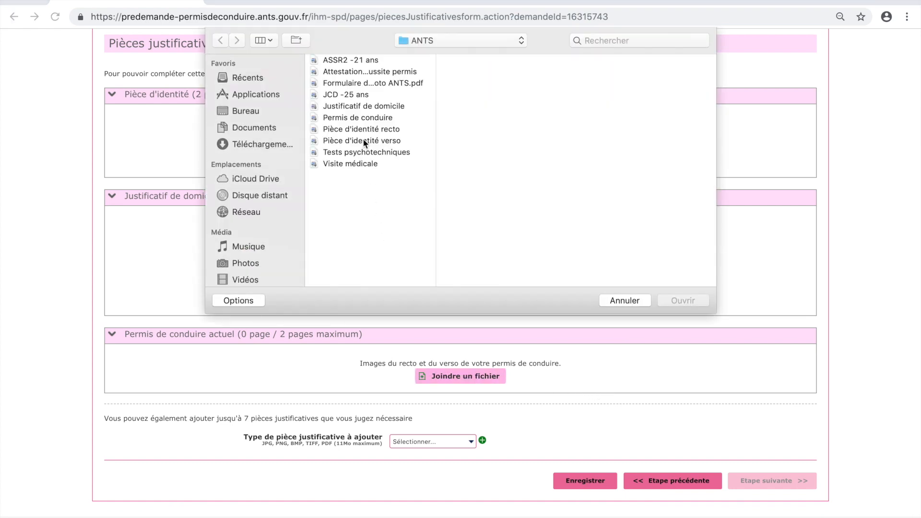
double_click(364, 119)
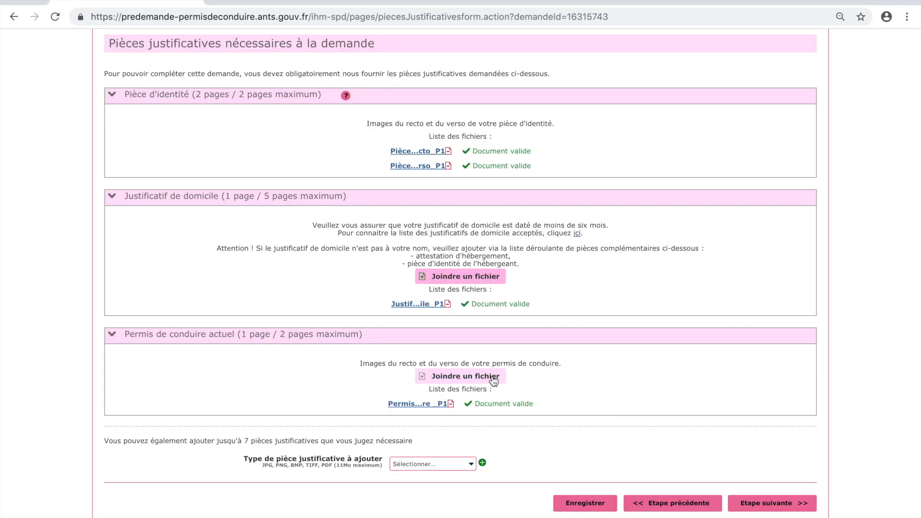
click(487, 376)
key(Return)
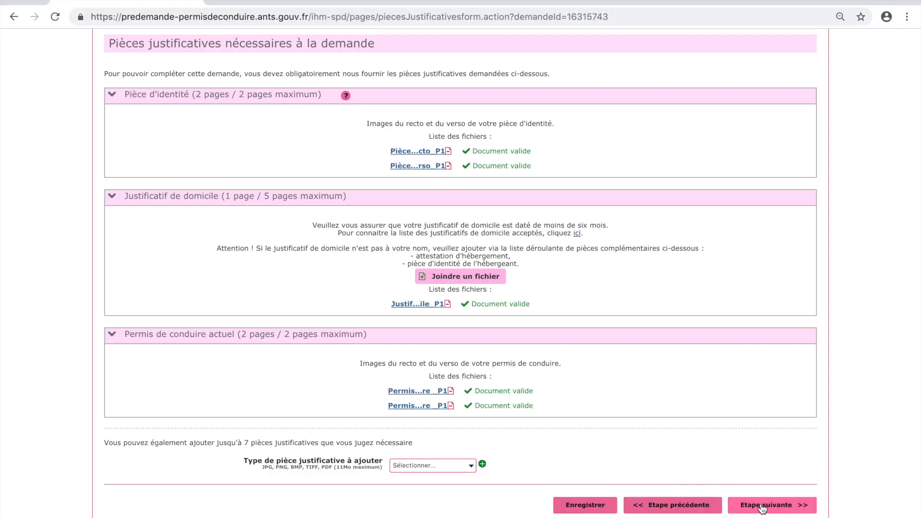
click(761, 504)
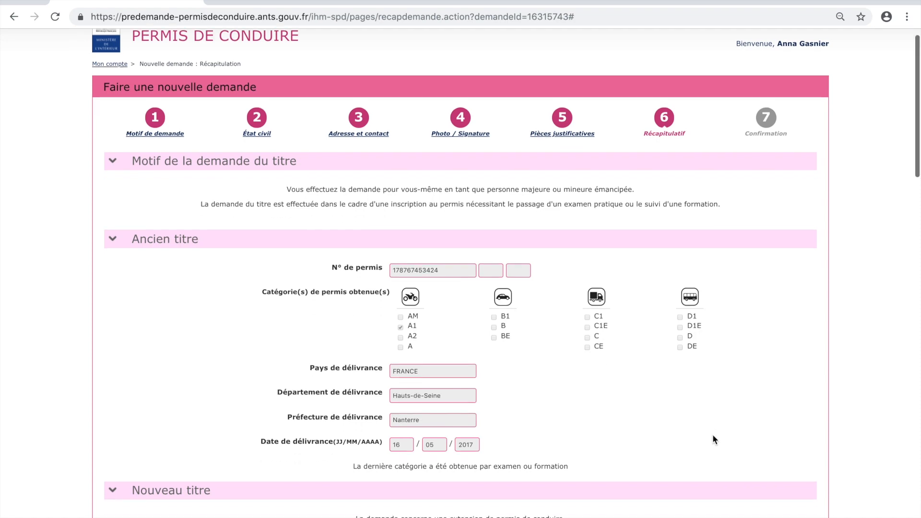
Review the Récapitulatif, tick the sworn attestation checkbox and validate the request.
scroll(712, 437, down, 8)
scroll(712, 437, down, 5)
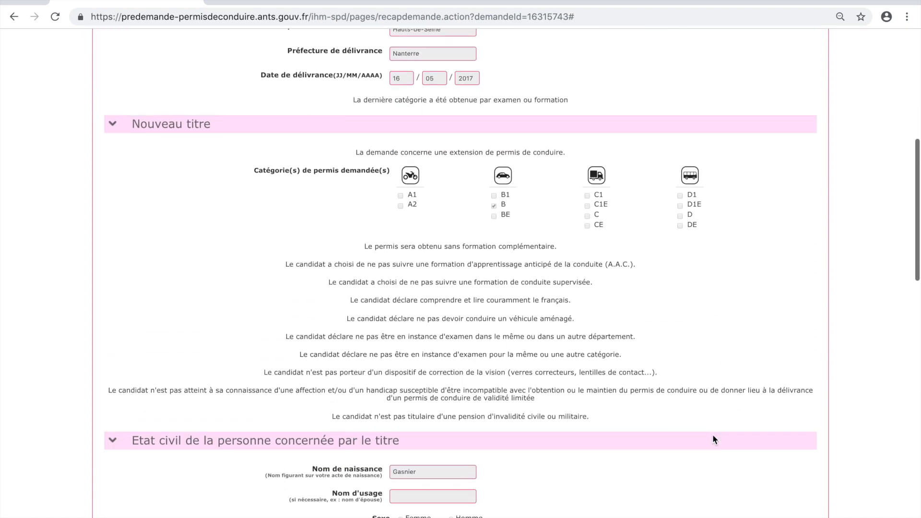
scroll(712, 439, down, 9)
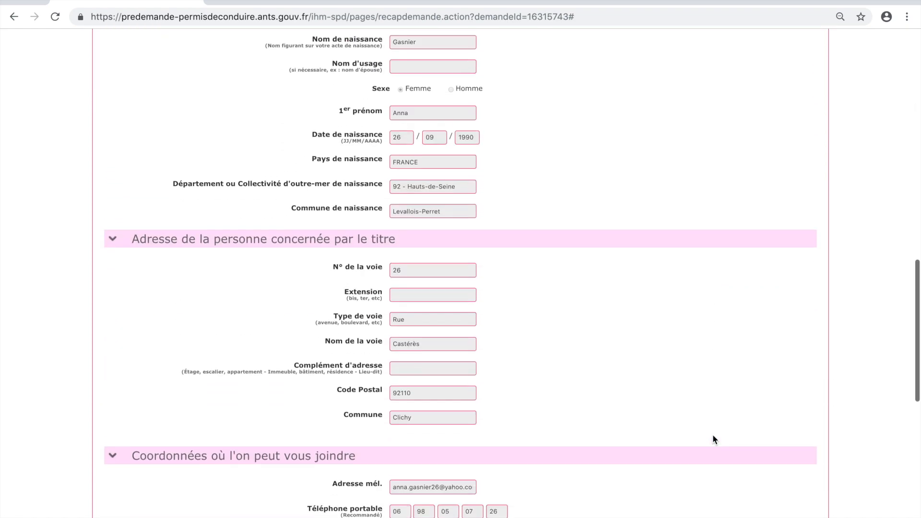
scroll(713, 438, down, 5)
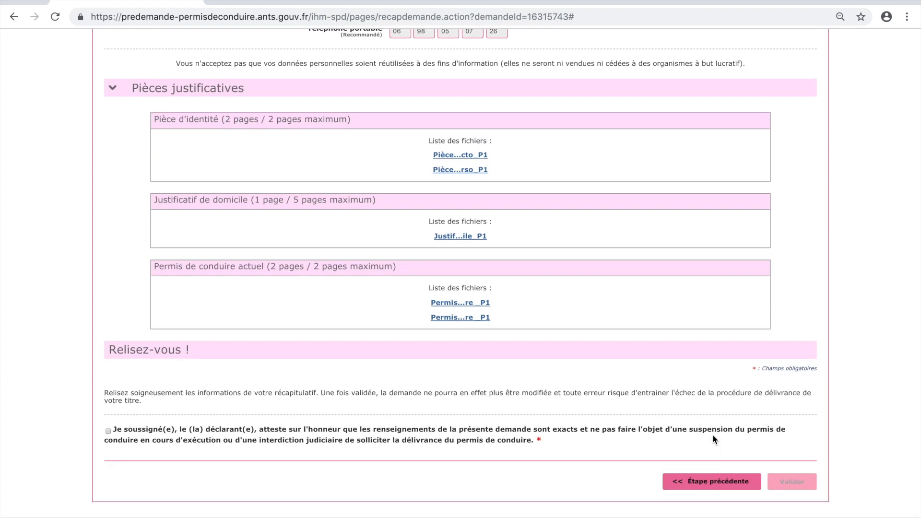
click(108, 431)
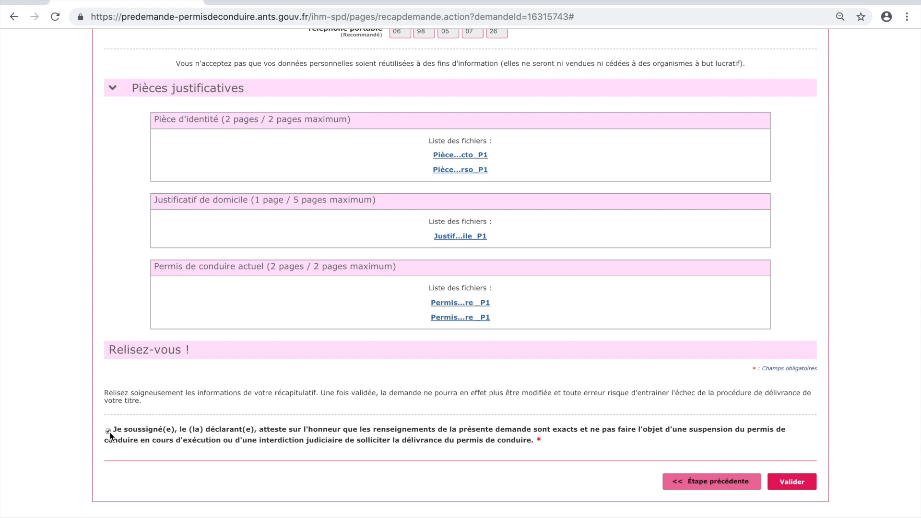
click(787, 482)
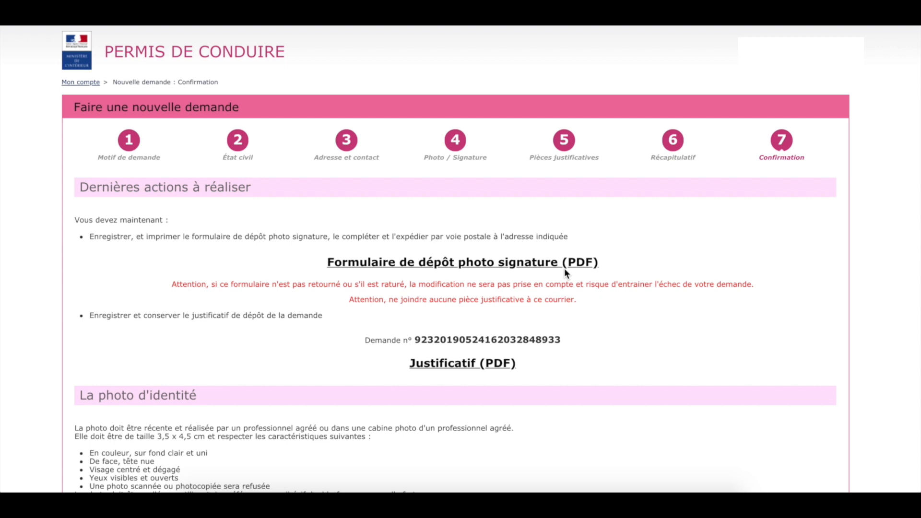